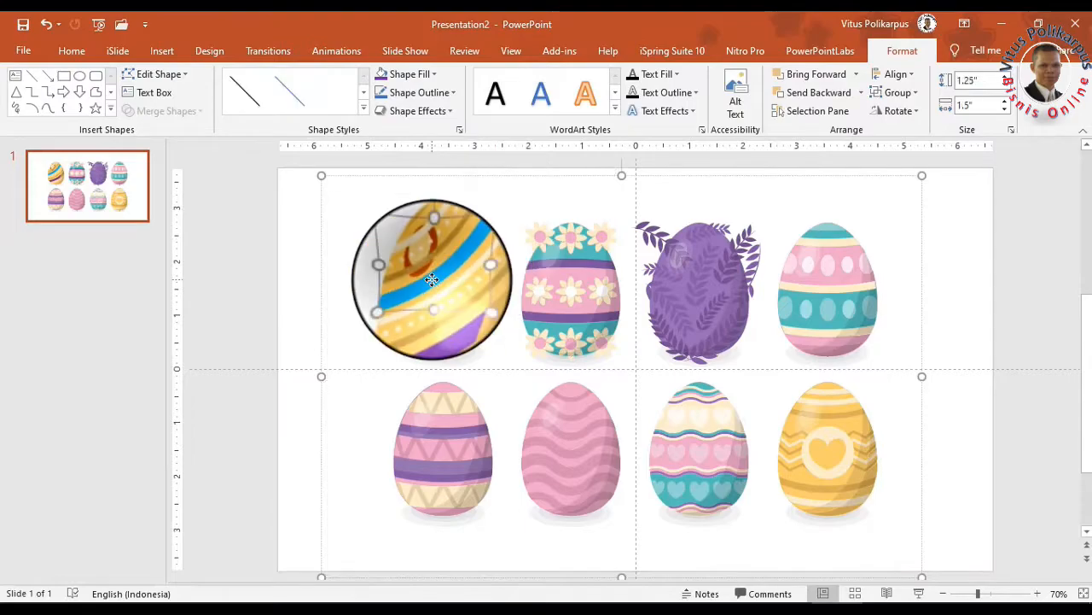
- Fill the centre oval in the teal band of the upper row's fourth egg with red and the oval to its right with purple
left_click(500, 210)
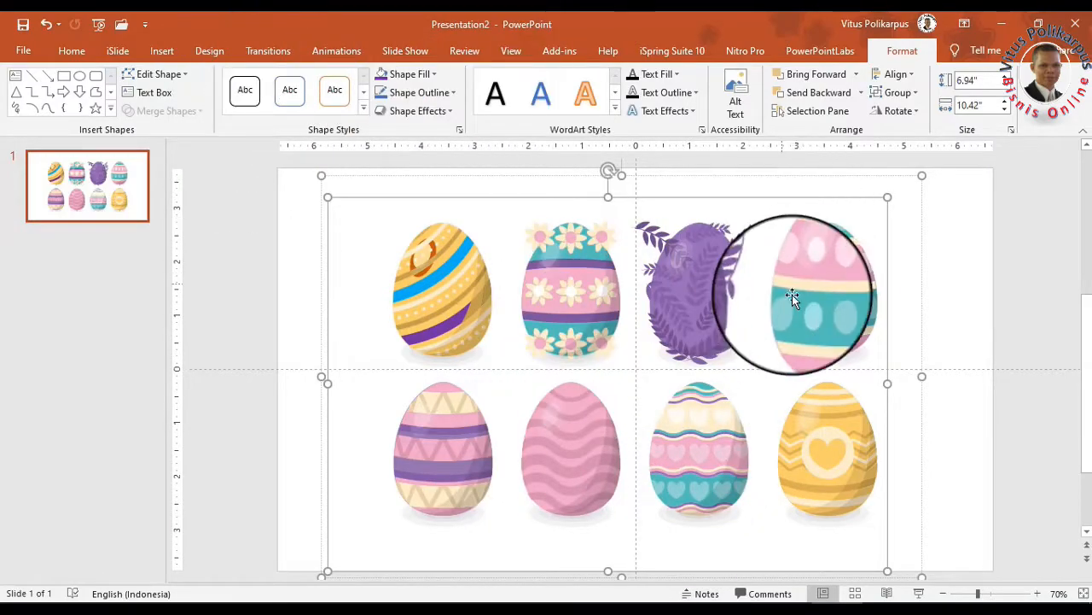
left_click(821, 316)
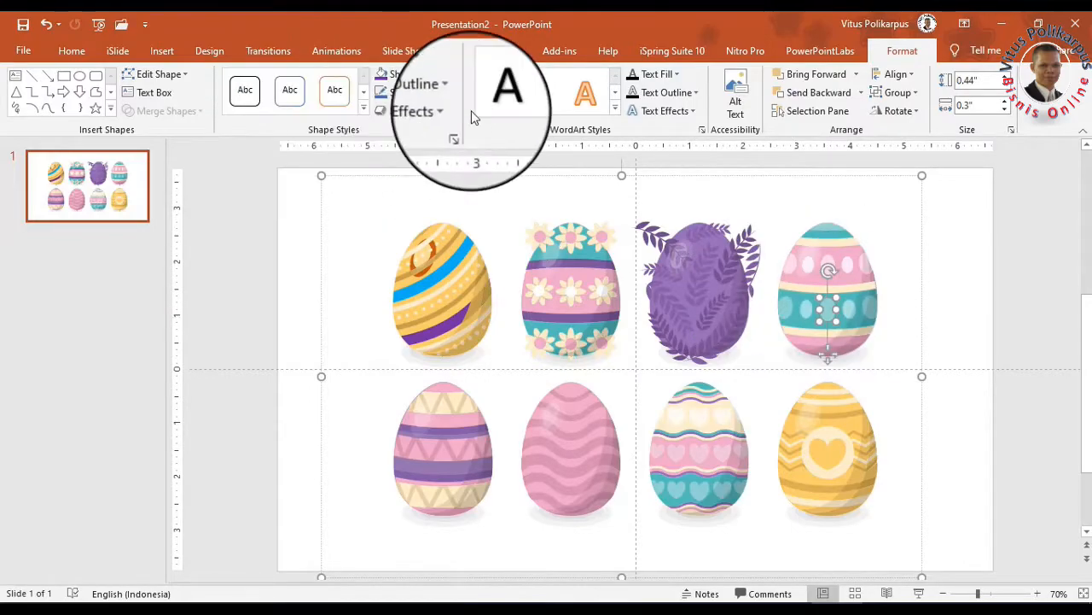
left_click(434, 75)
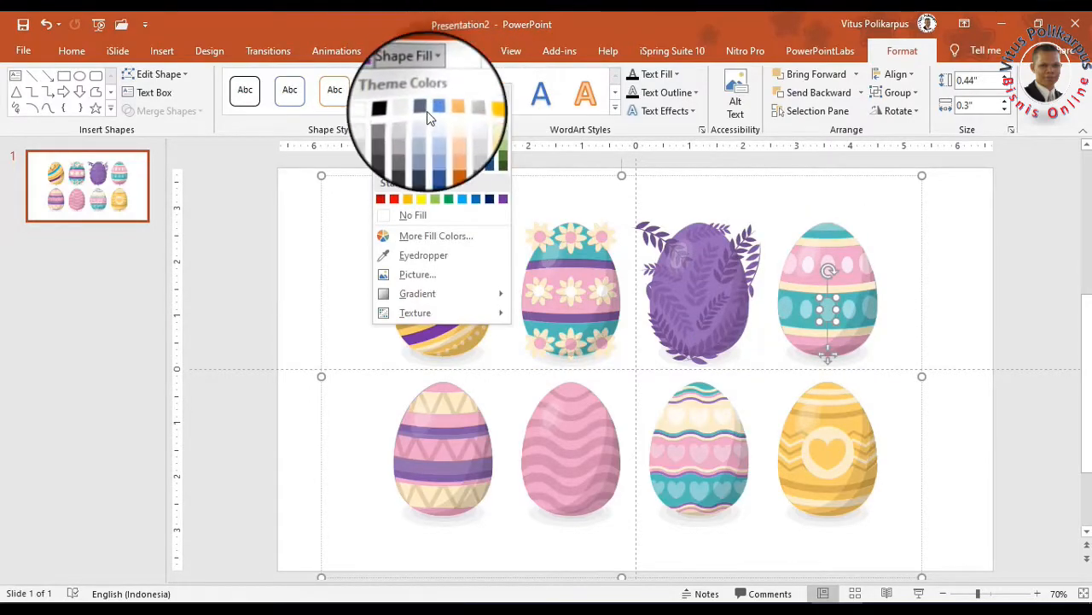
left_click(395, 202)
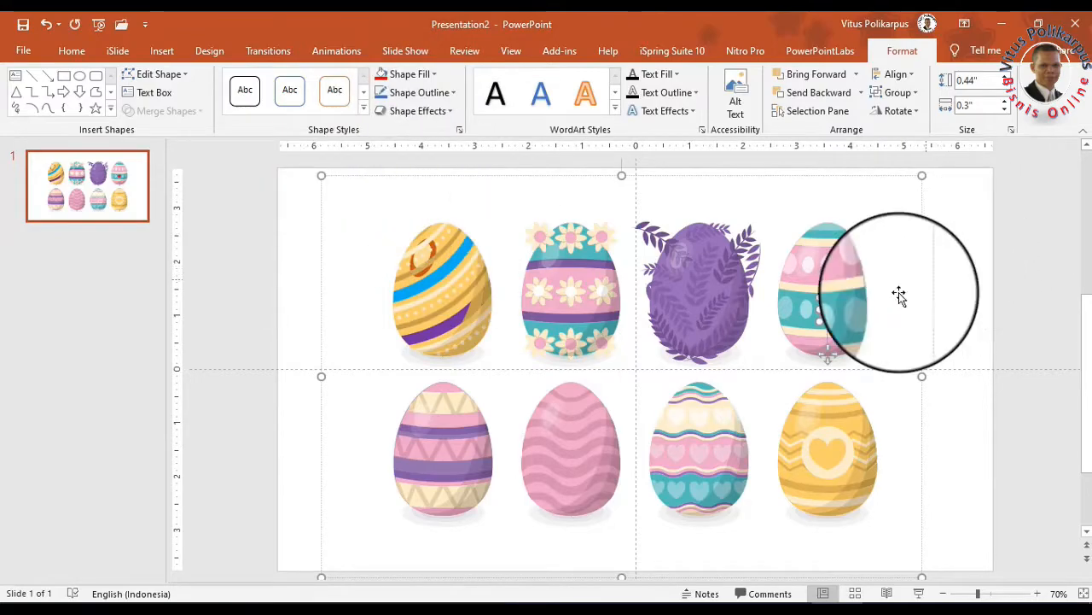
left_click(844, 310)
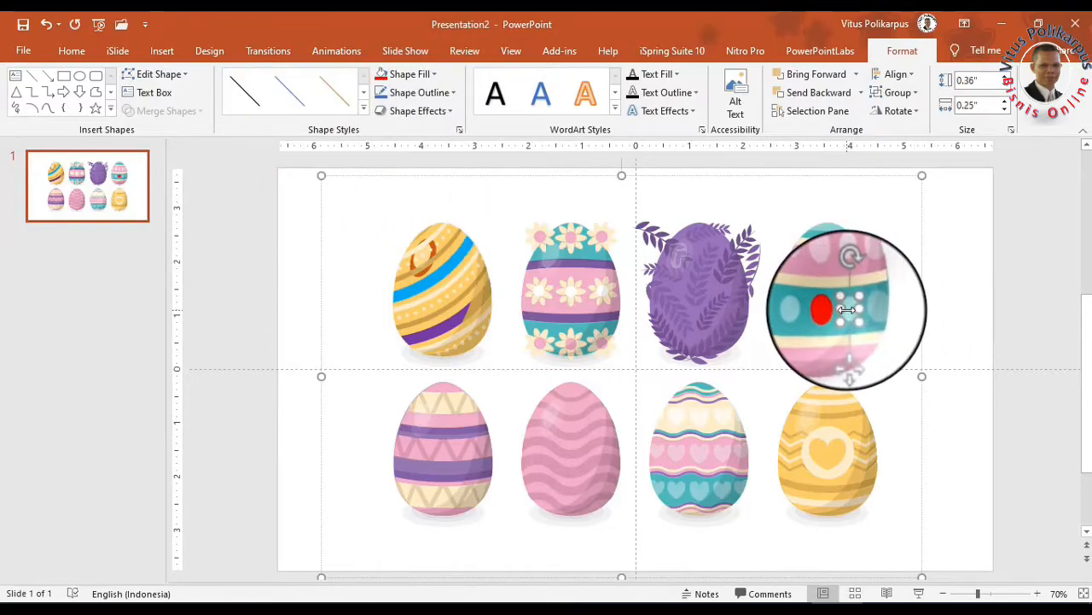
left_click(431, 73)
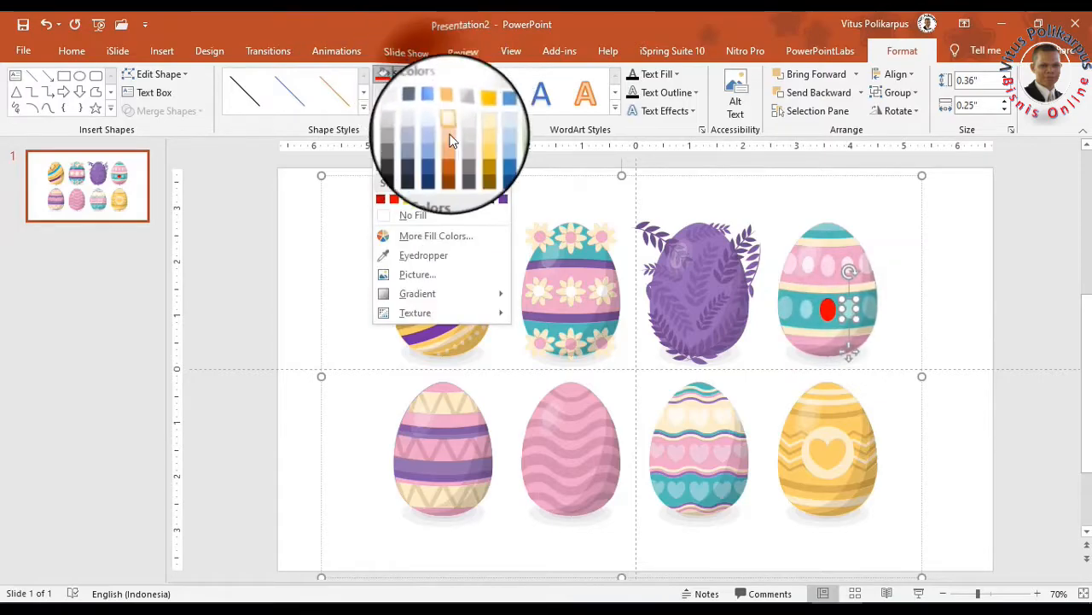
left_click(504, 201)
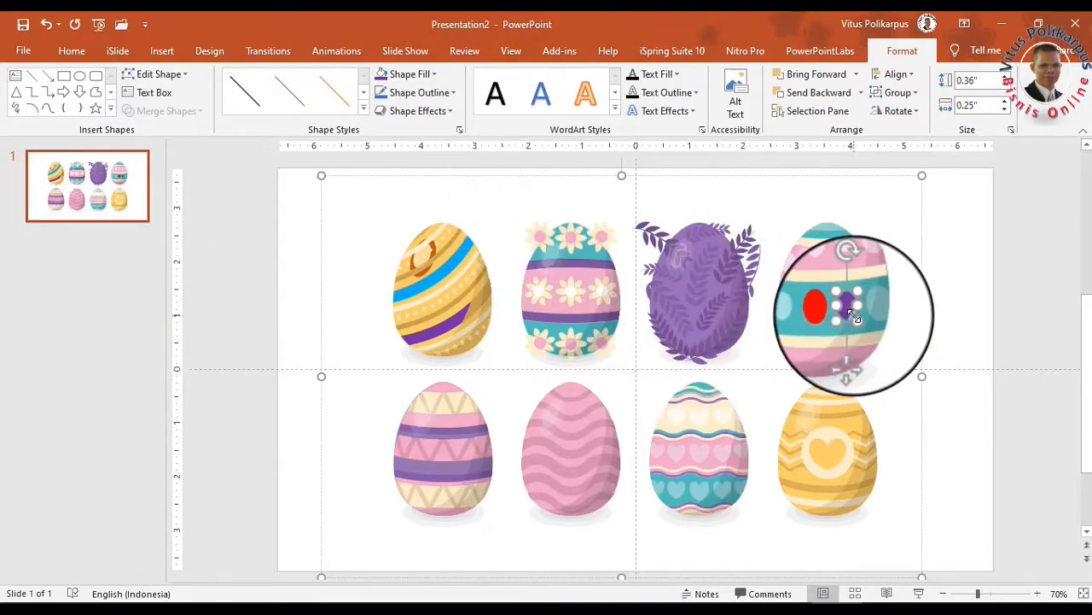
- Fill the oval just left of the red one in the teal band with dark blue from the standard colour palette
left_click(809, 313)
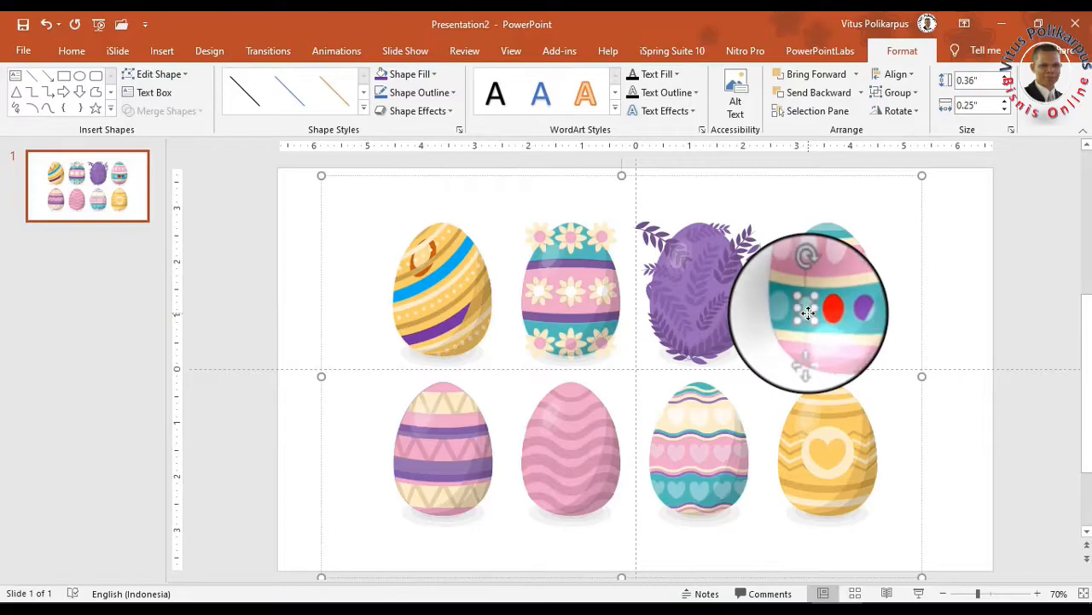
left_click(432, 74)
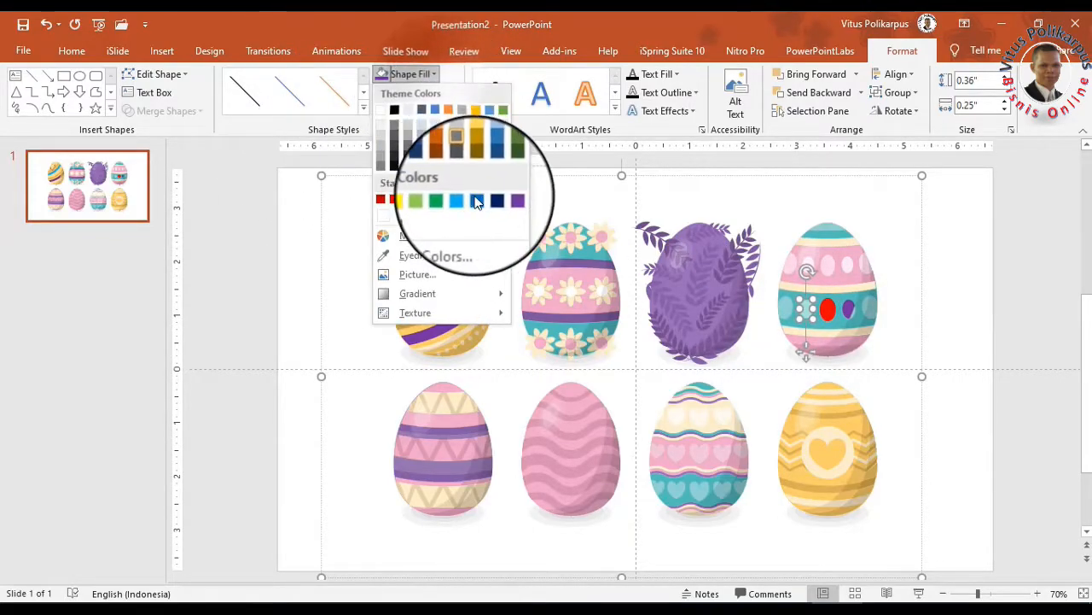
left_click(429, 237)
left_click(442, 174)
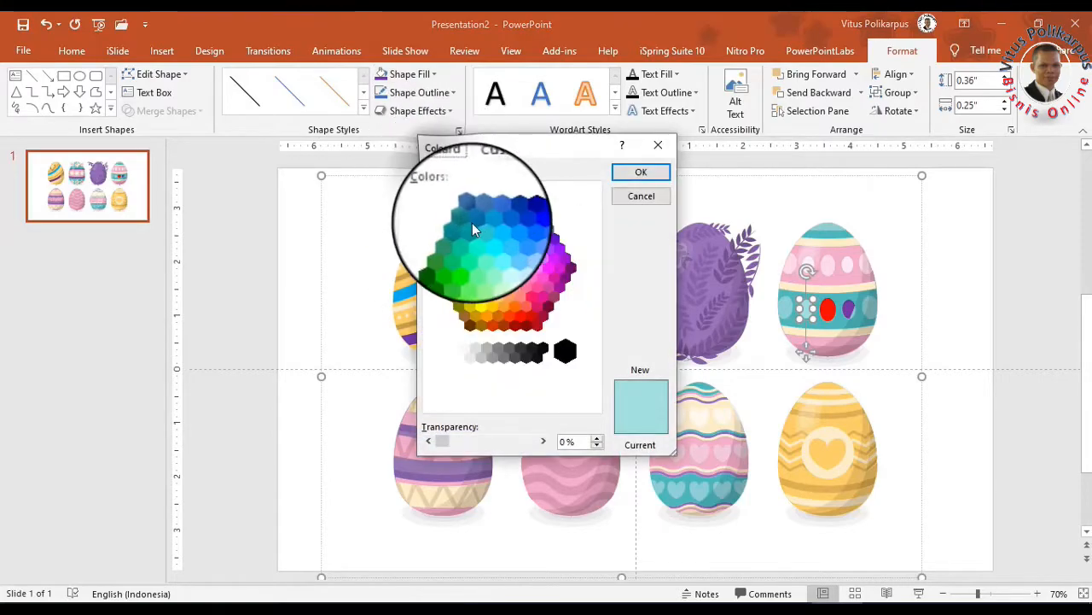
left_click(527, 213)
left_click(641, 171)
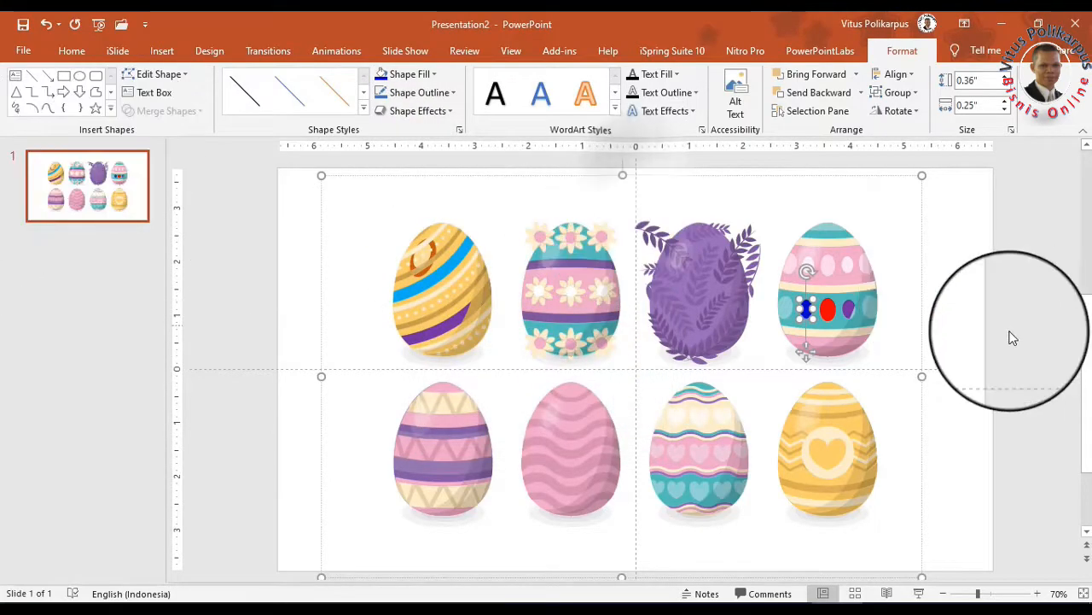
- Fill the rightmost oval in the teal band with yellow and the leftmost oval with orange
left_click(873, 308)
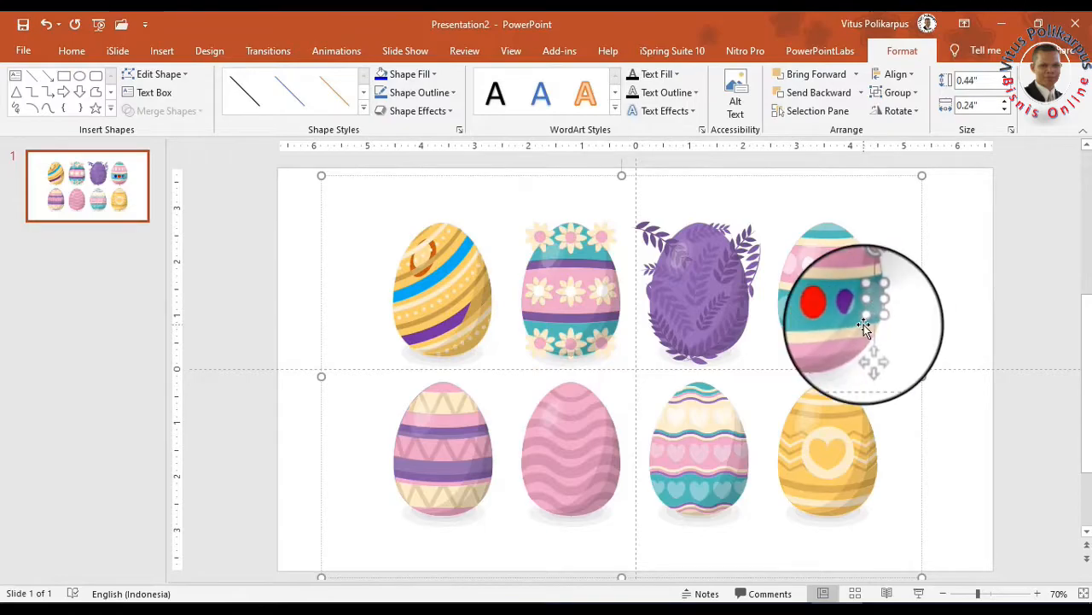
left_click(433, 75)
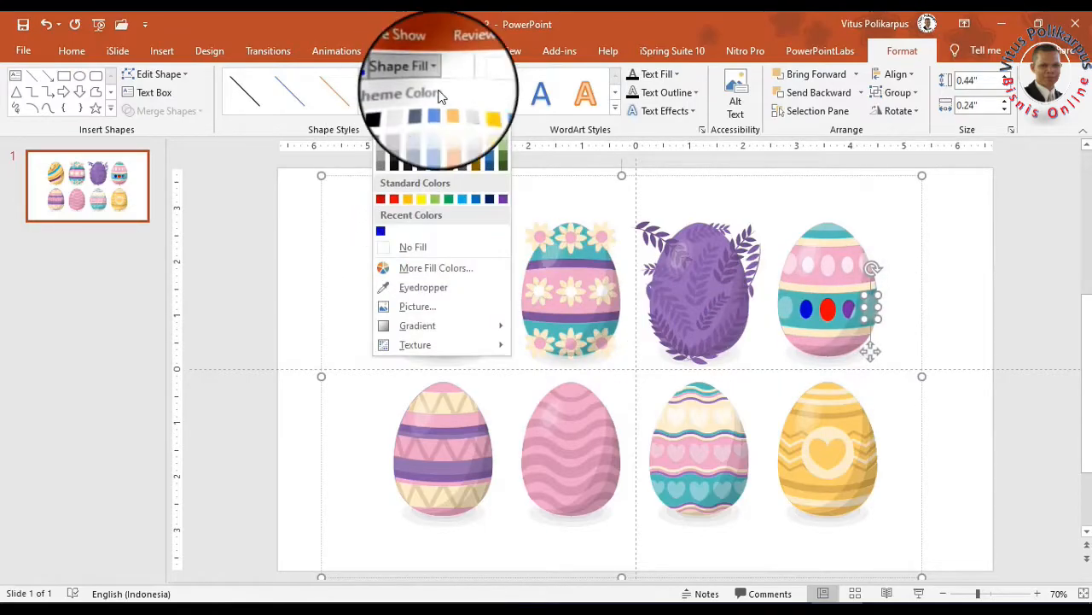
left_click(421, 199)
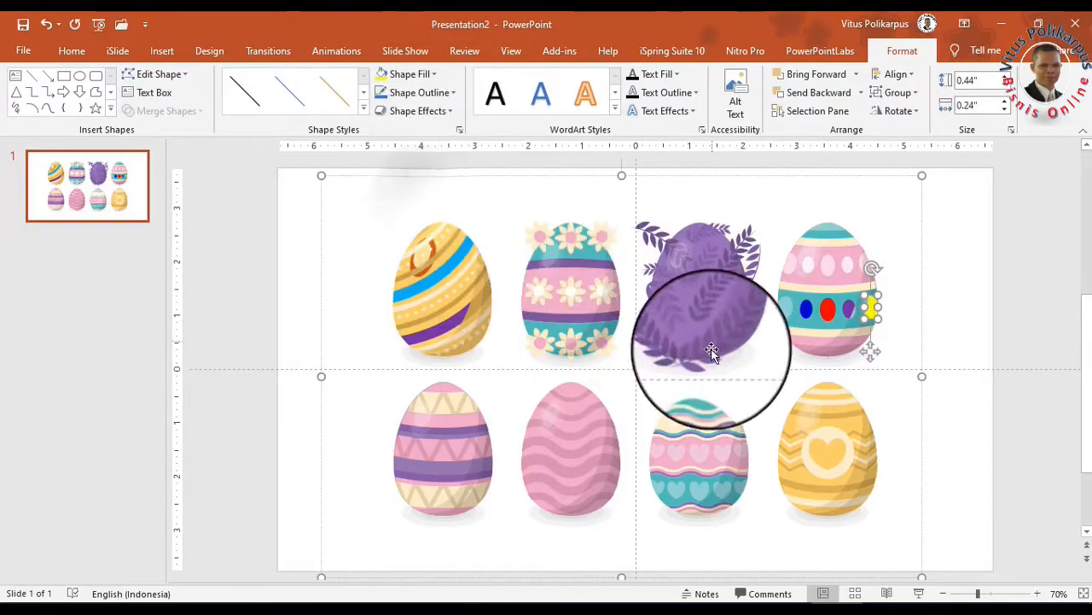
left_click(789, 307)
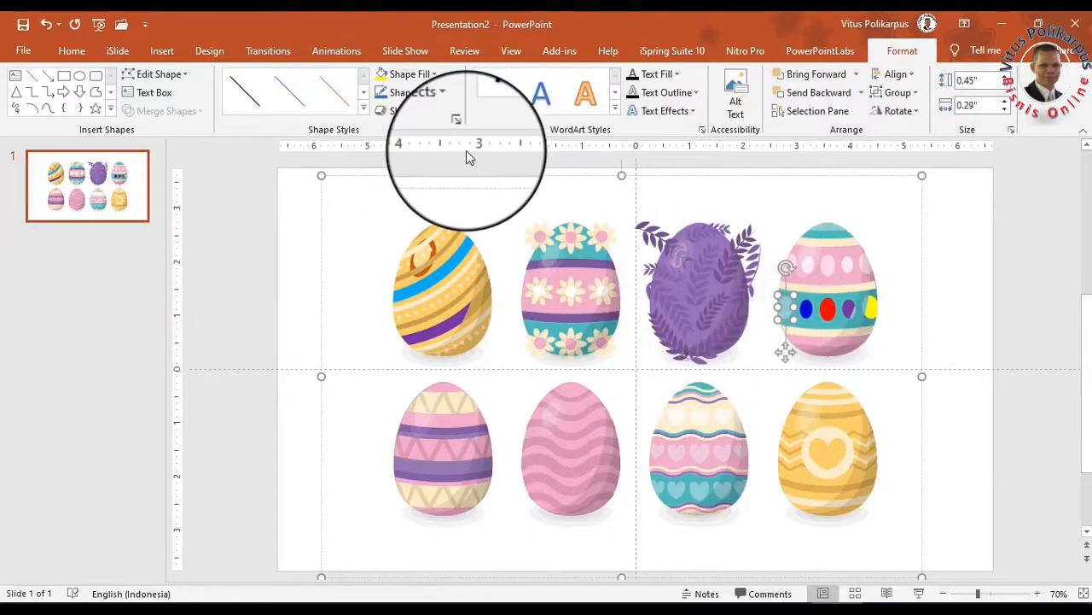
left_click(432, 74)
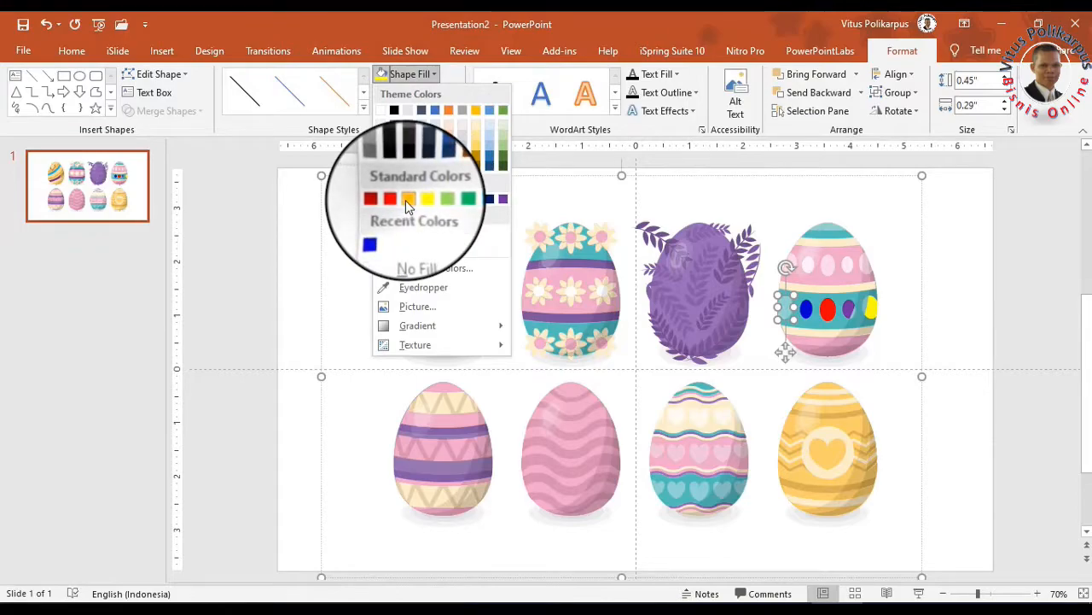
left_click(406, 200)
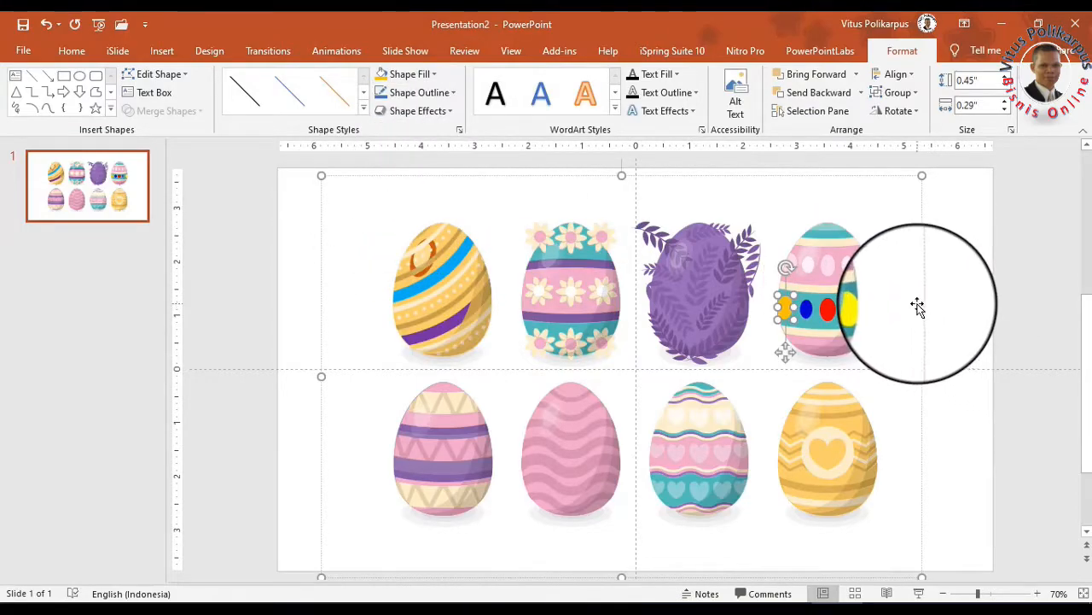
left_click(917, 307)
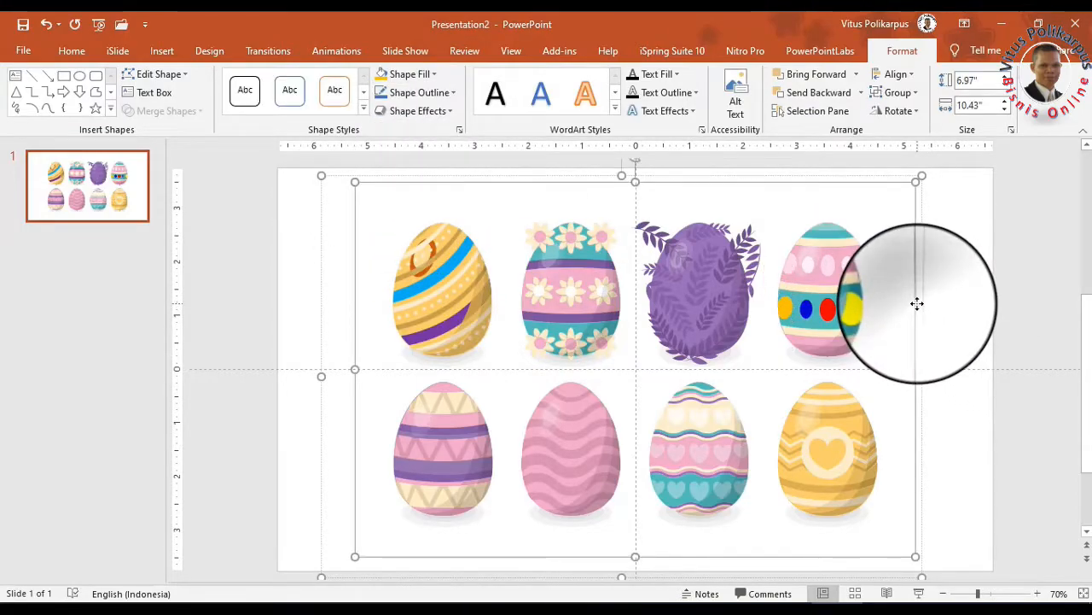
- Fill the cream stripe directly above the teal band of the fourth egg with green from the standard colour palette
left_click(817, 290)
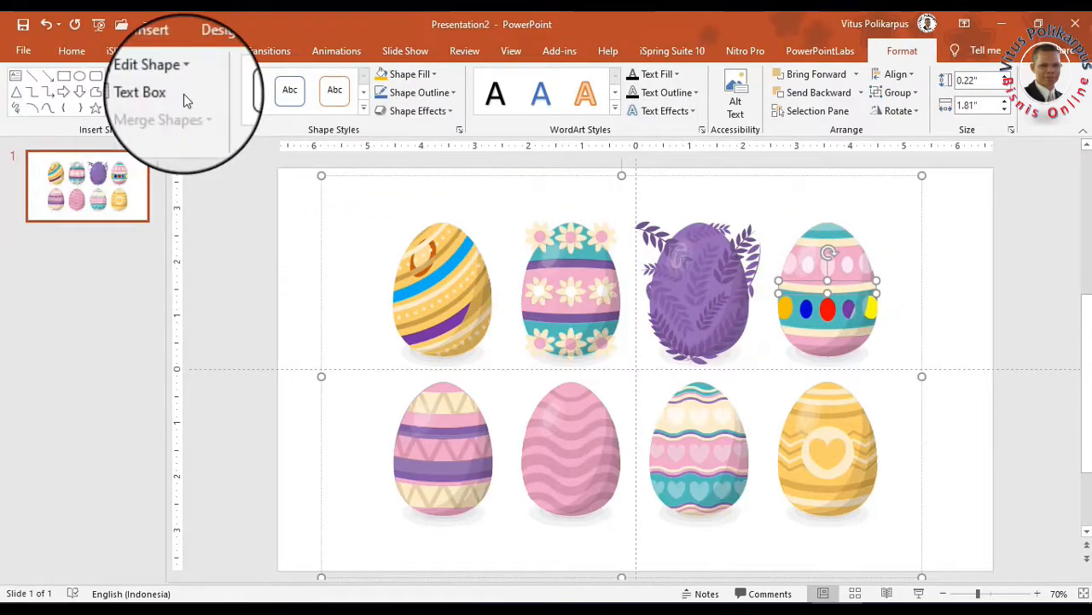
left_click(431, 73)
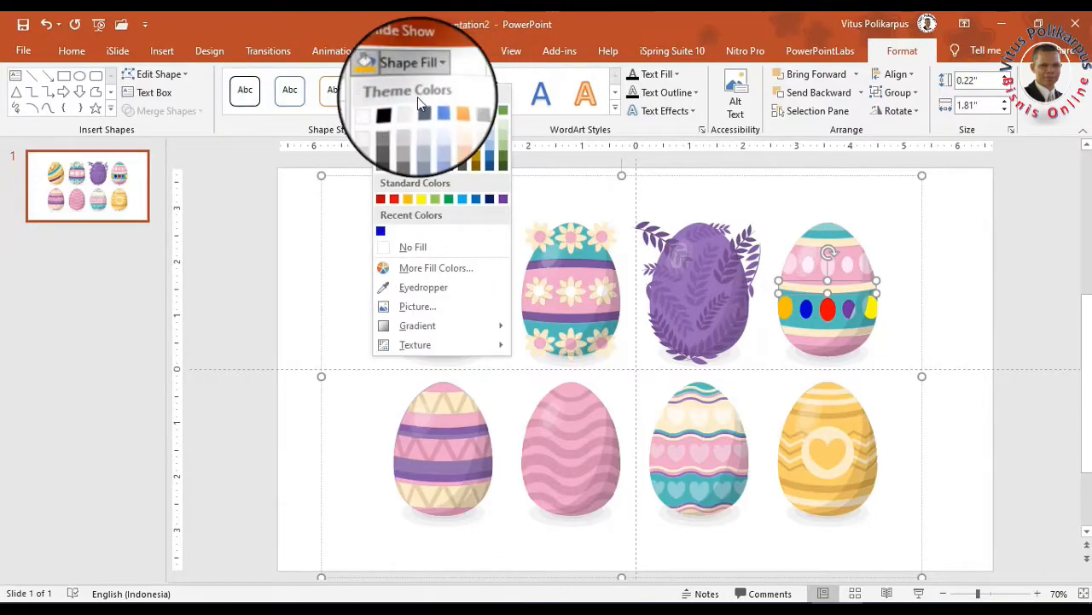
left_click(423, 268)
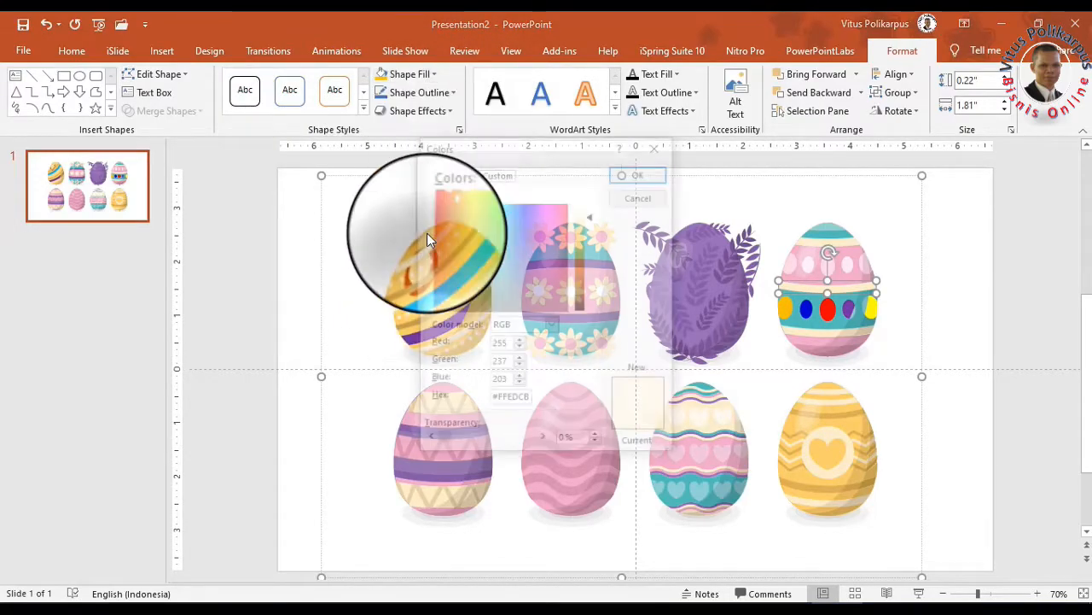
left_click(444, 173)
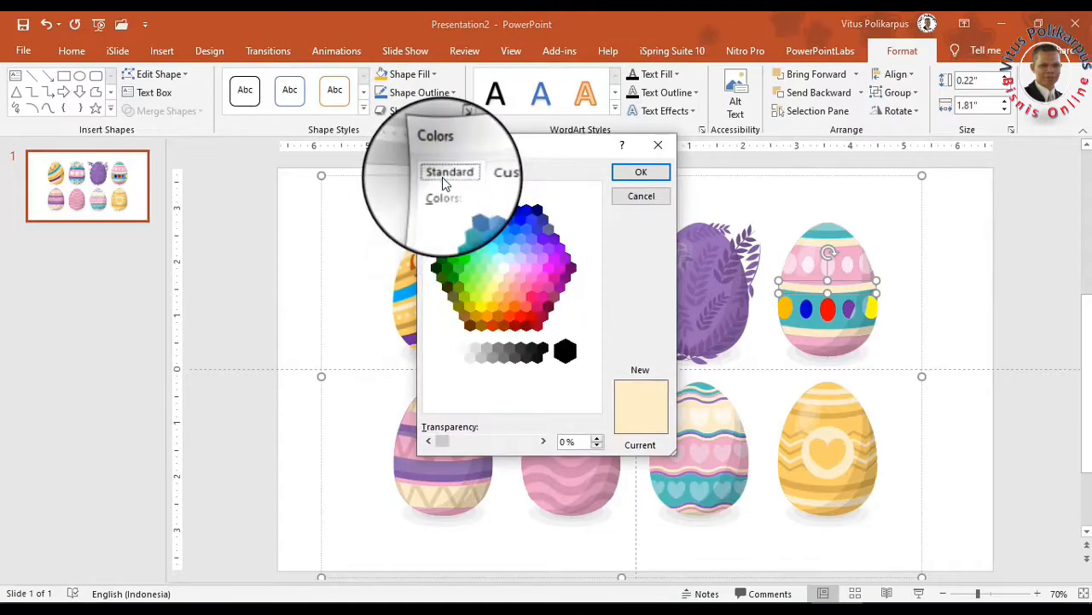
left_click(452, 259)
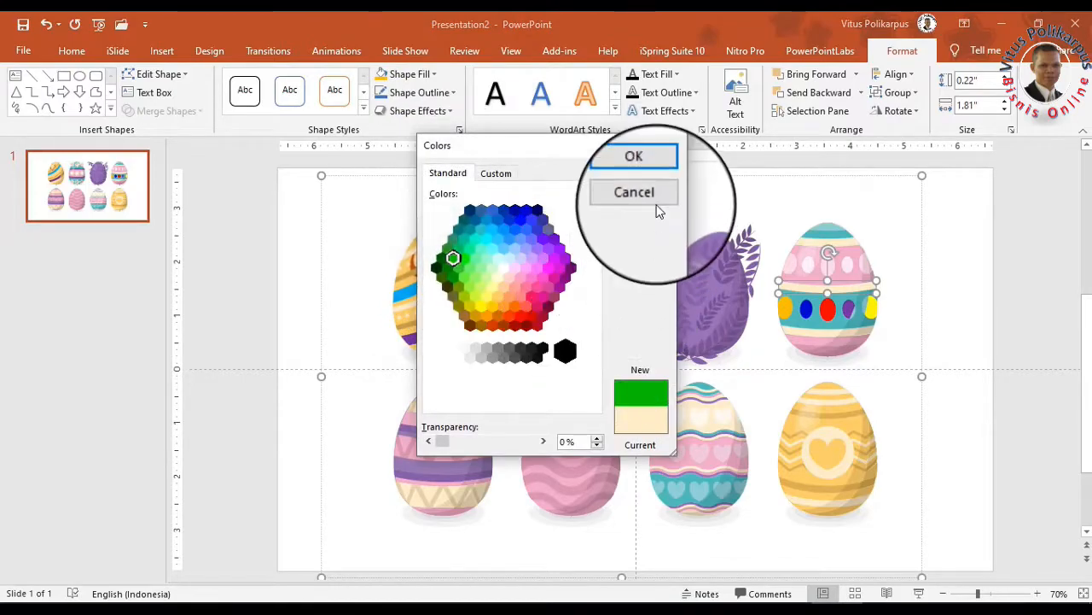
left_click(649, 175)
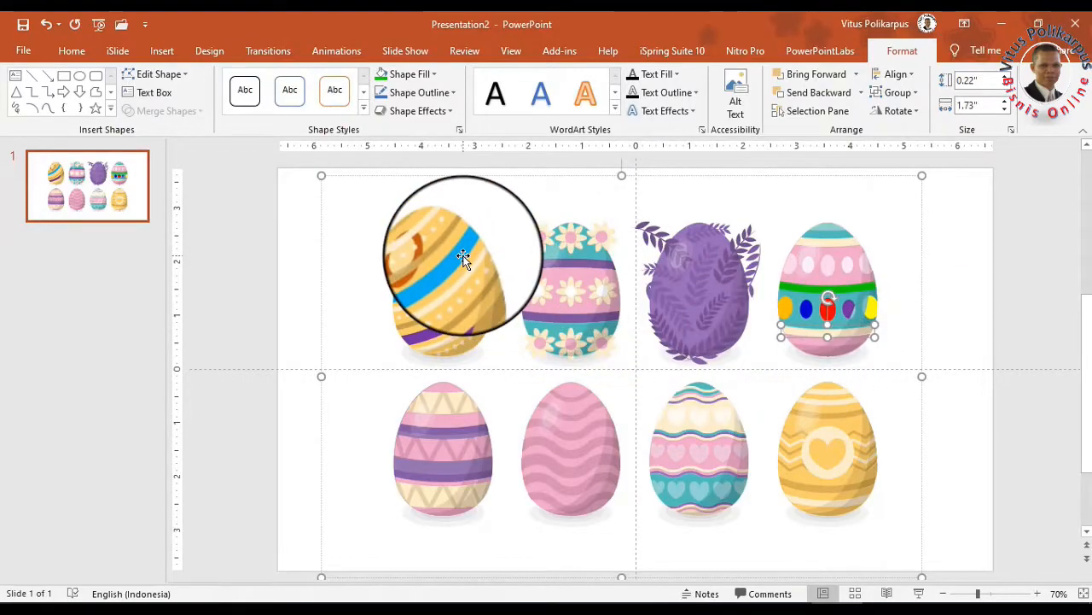
- Fill the cream stripe below the teal band of the fourth egg with orange-red from the standard colour palette
left_click(419, 75)
left_click(415, 271)
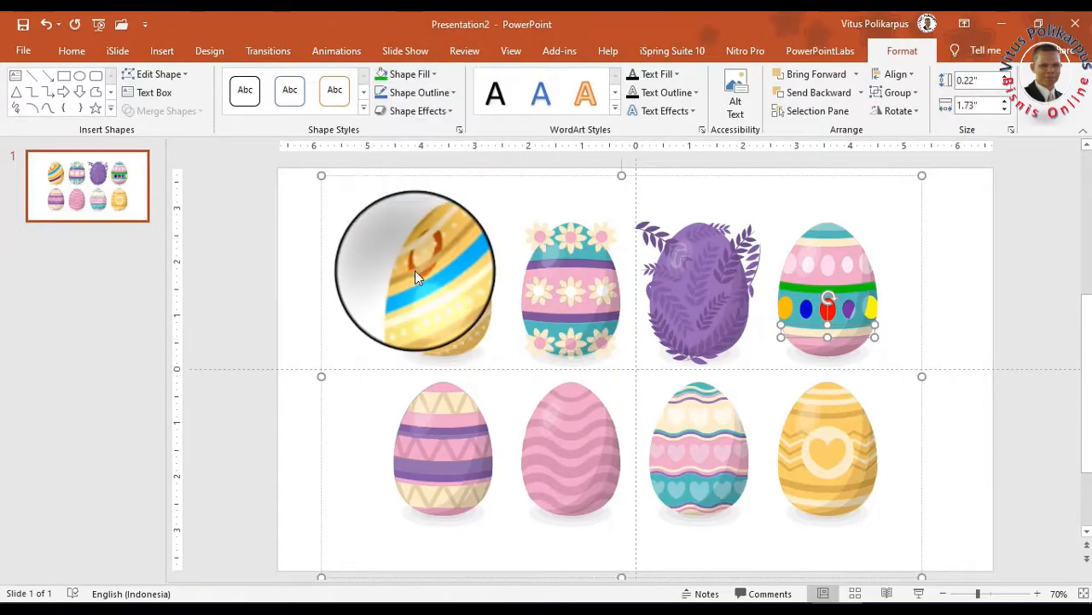
left_click(457, 179)
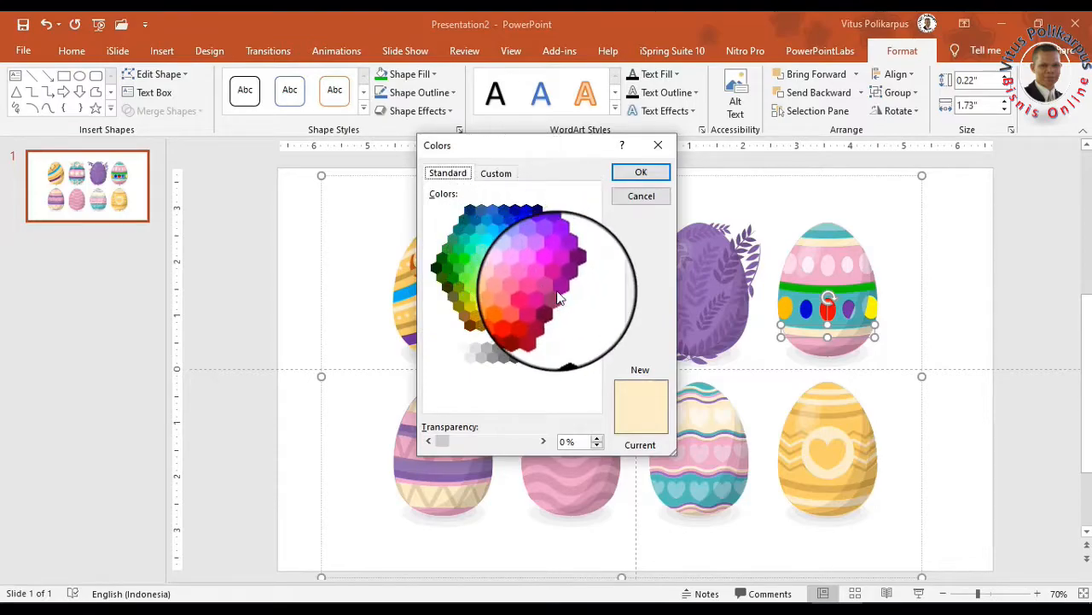
left_click(509, 316)
left_click(642, 159)
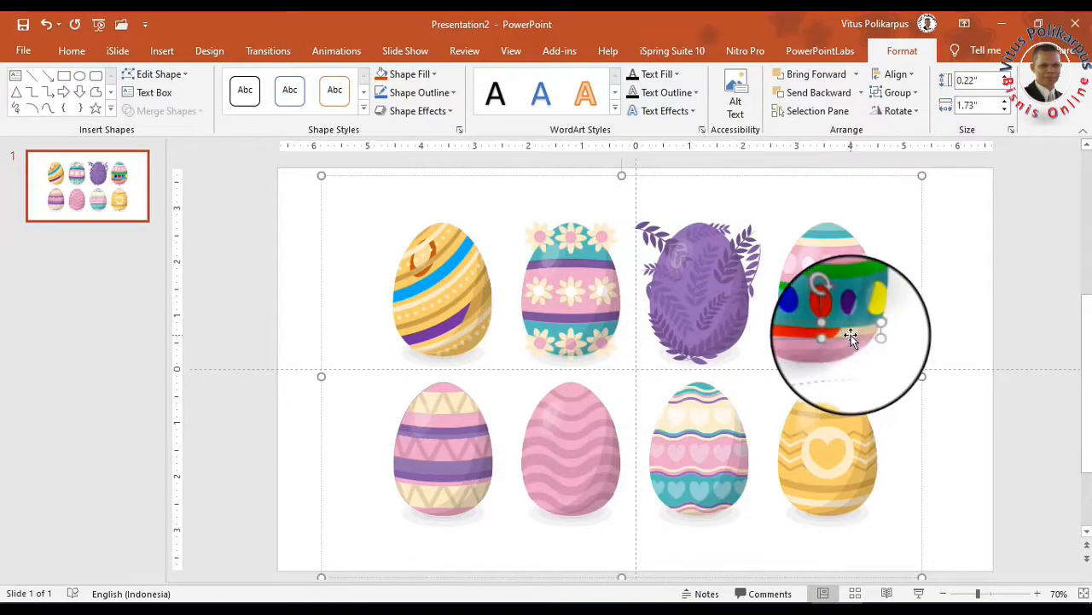
left_click(920, 330)
- Fill the cream stripe near the top of the fourth egg with the standard orange
left_click(821, 245)
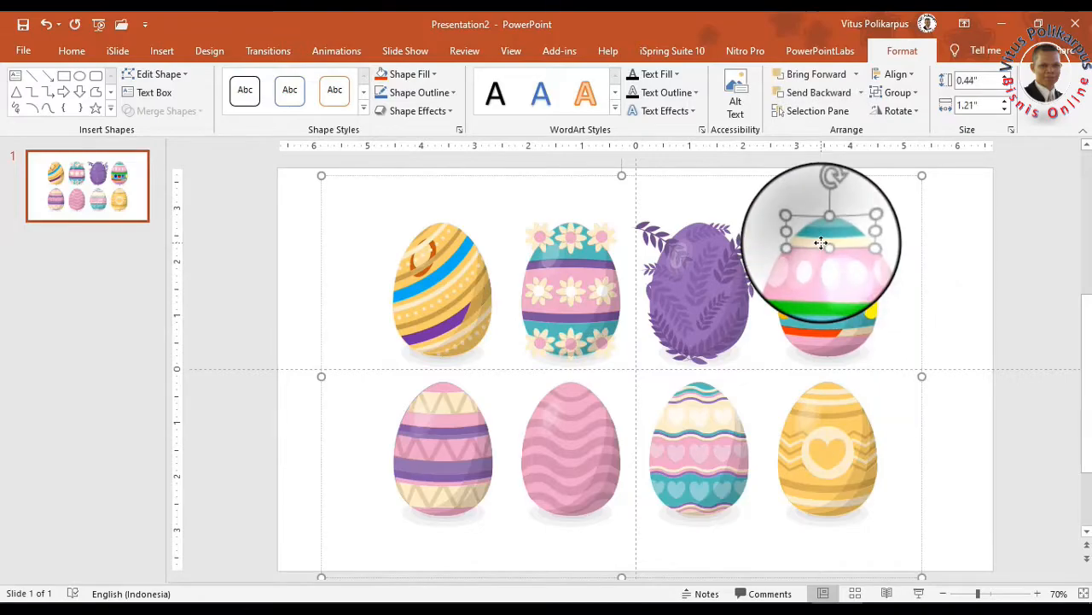
left_click(433, 76)
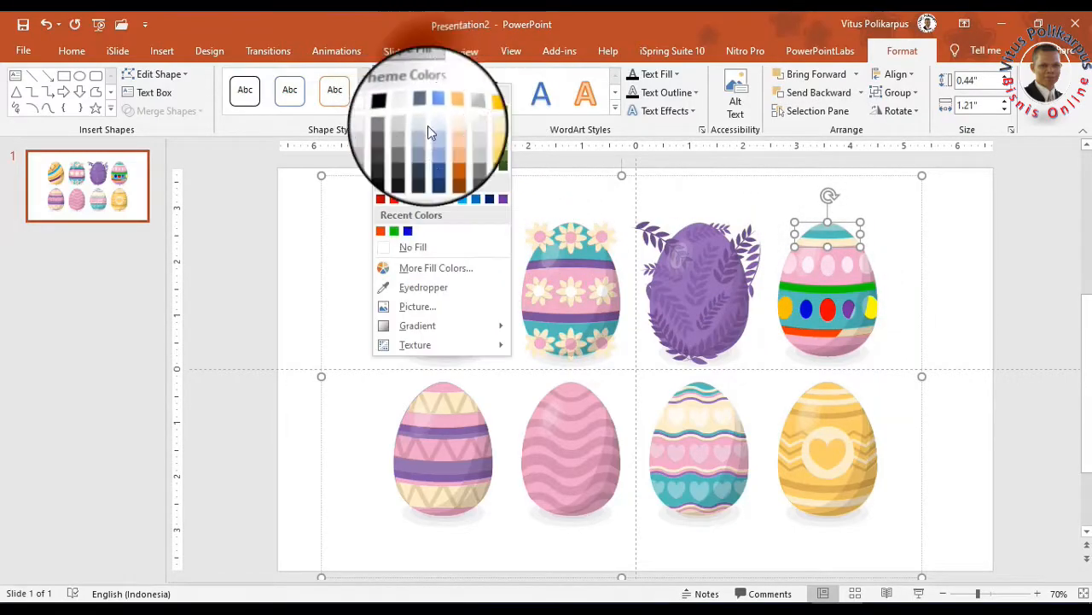
left_click(412, 195)
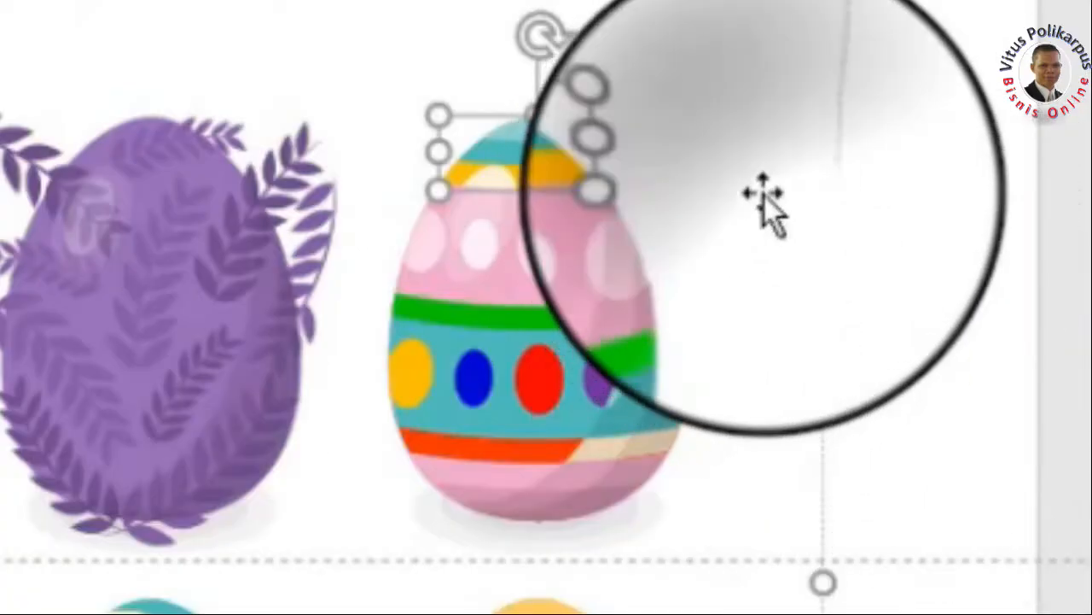
left_click(902, 248)
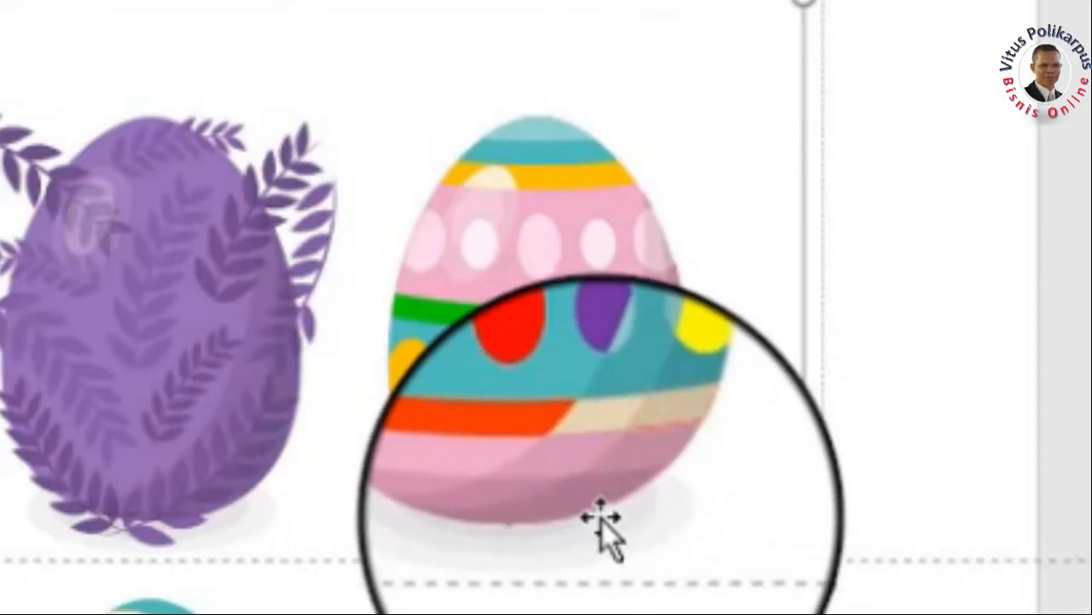
- Fill the small pink shading piece at the bottom of the fourth egg with the recently used dark blue
left_click(572, 478)
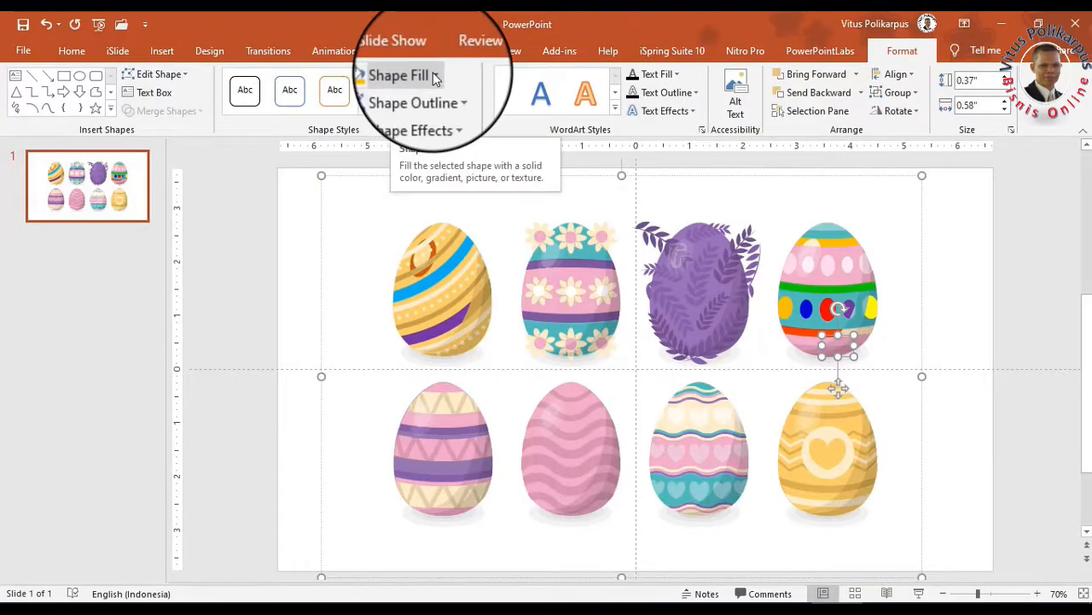
left_click(431, 75)
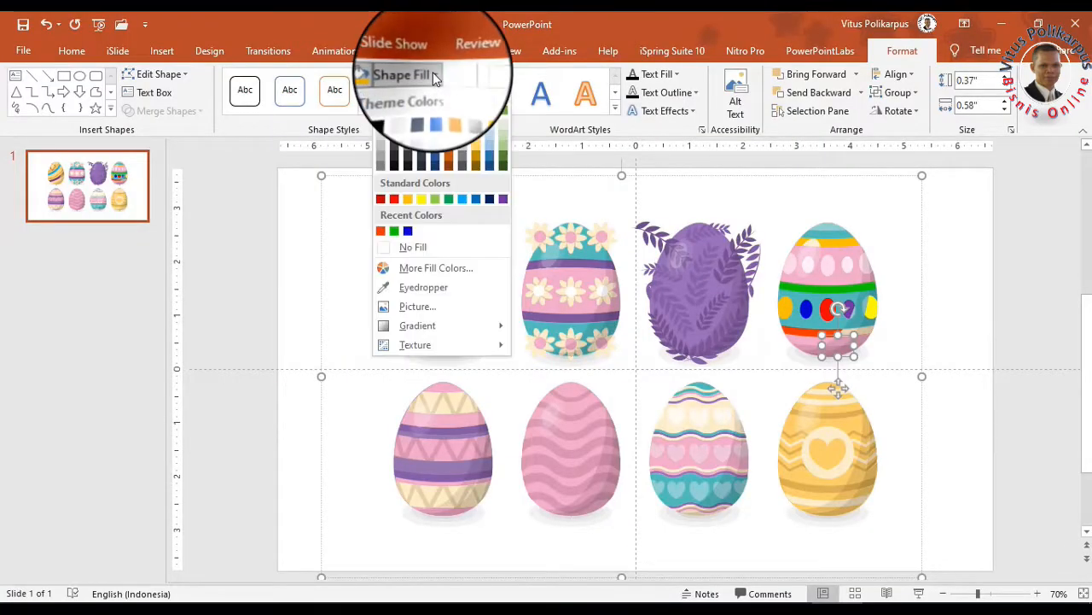
left_click(407, 231)
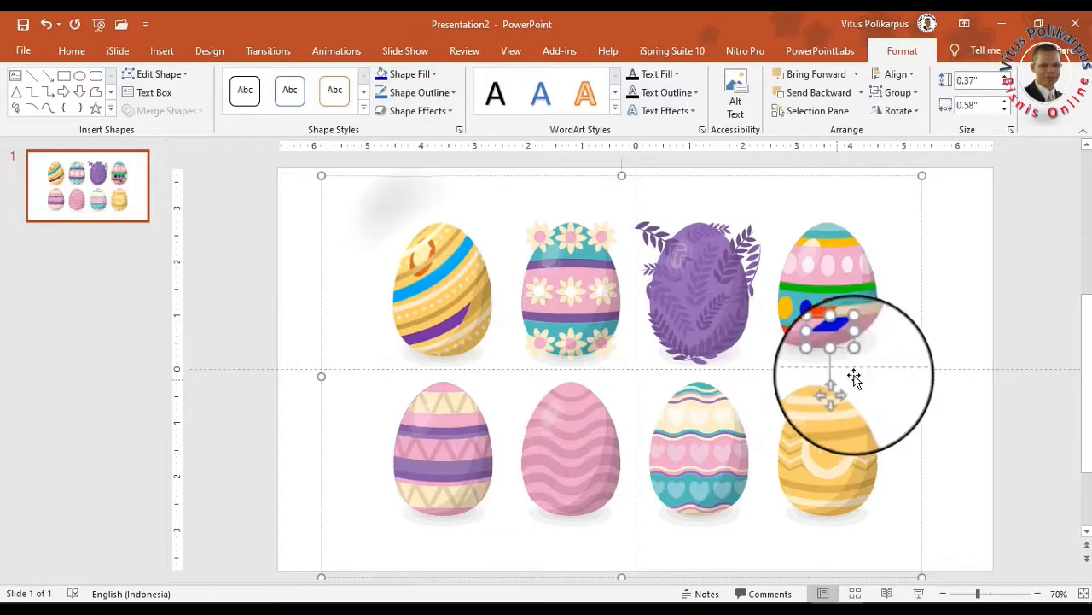
- Fill the small shading piece beside the dark blue one at the bottom of the fourth egg with the recently used green
left_click(863, 337)
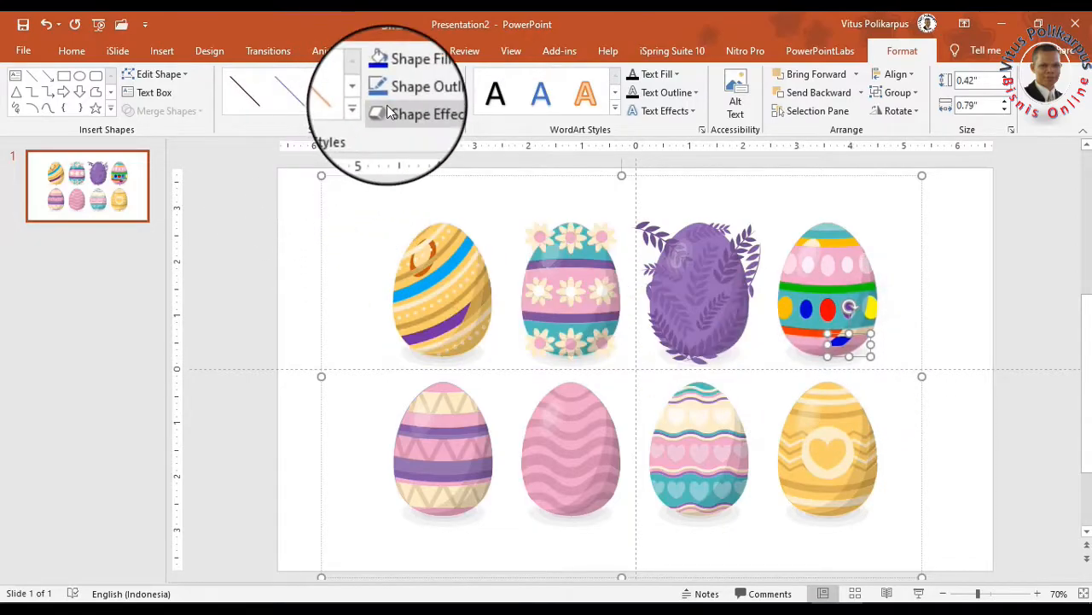
left_click(429, 73)
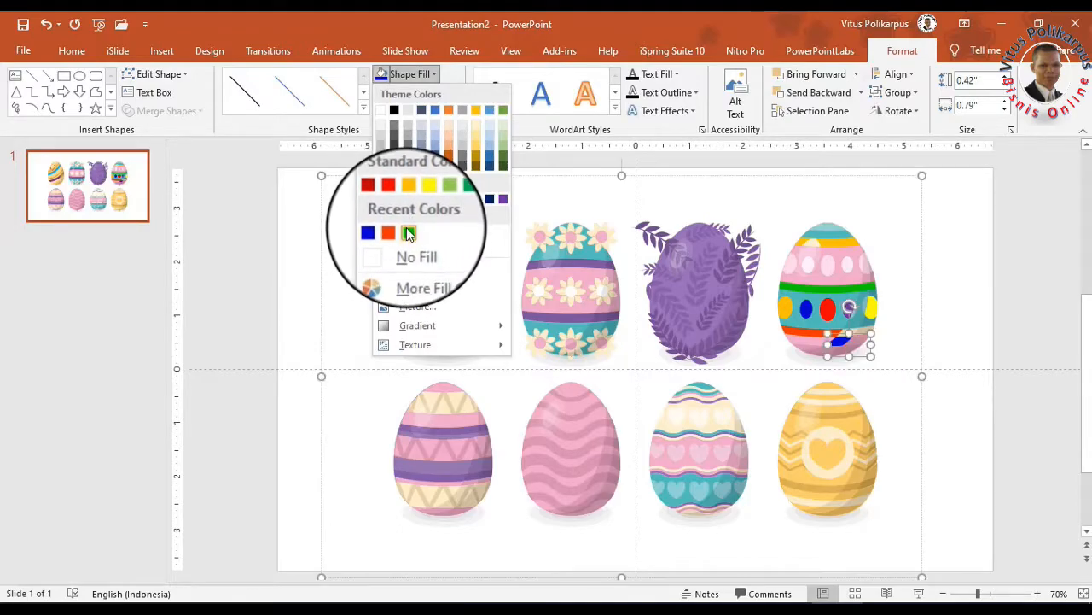
left_click(408, 232)
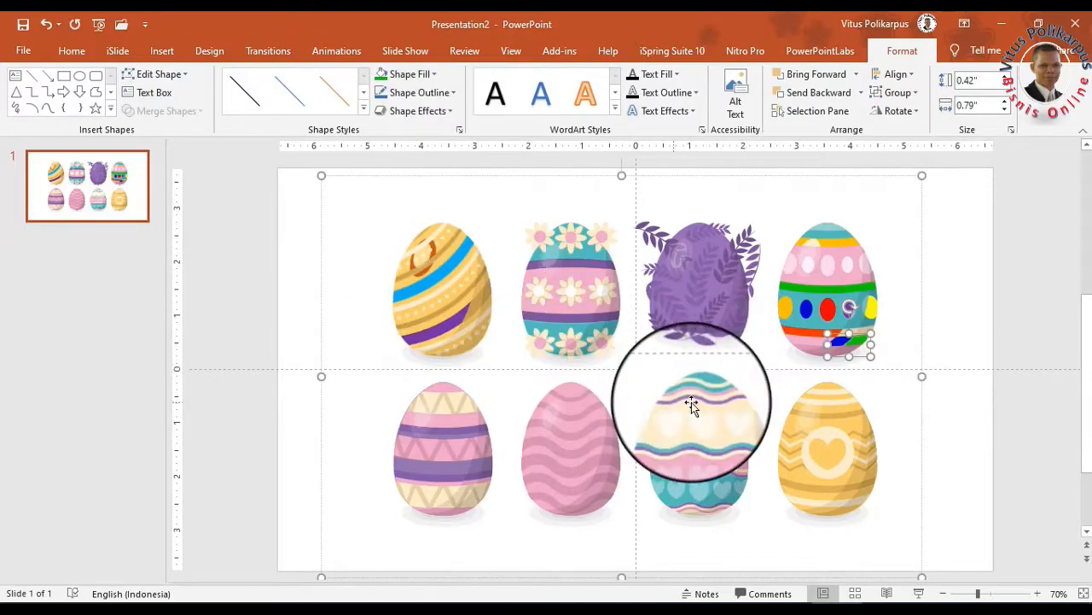
left_click_drag(825, 344, 785, 344)
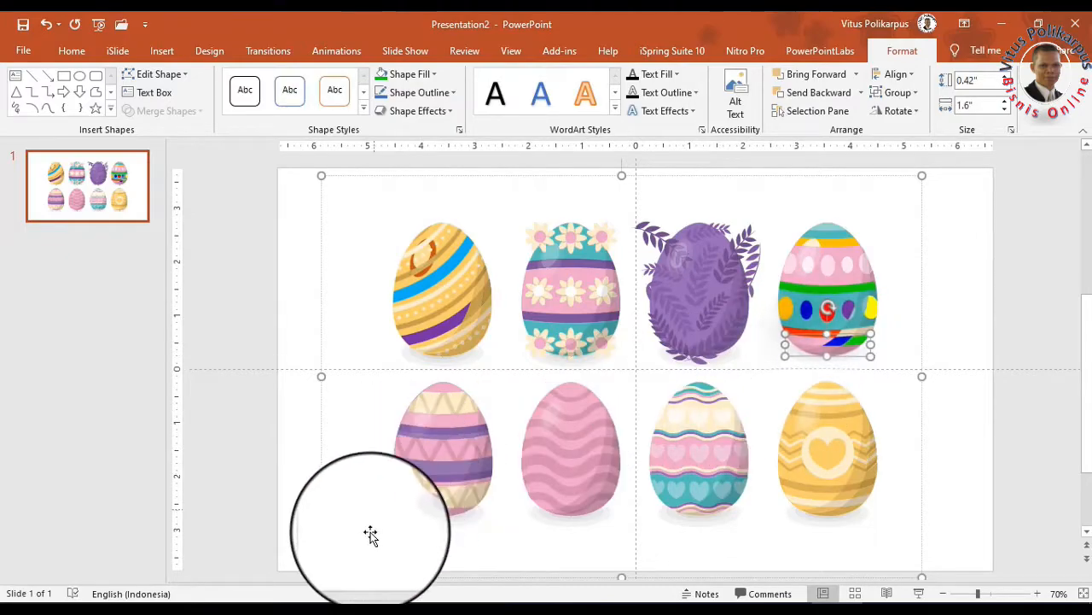
left_click(600, 612)
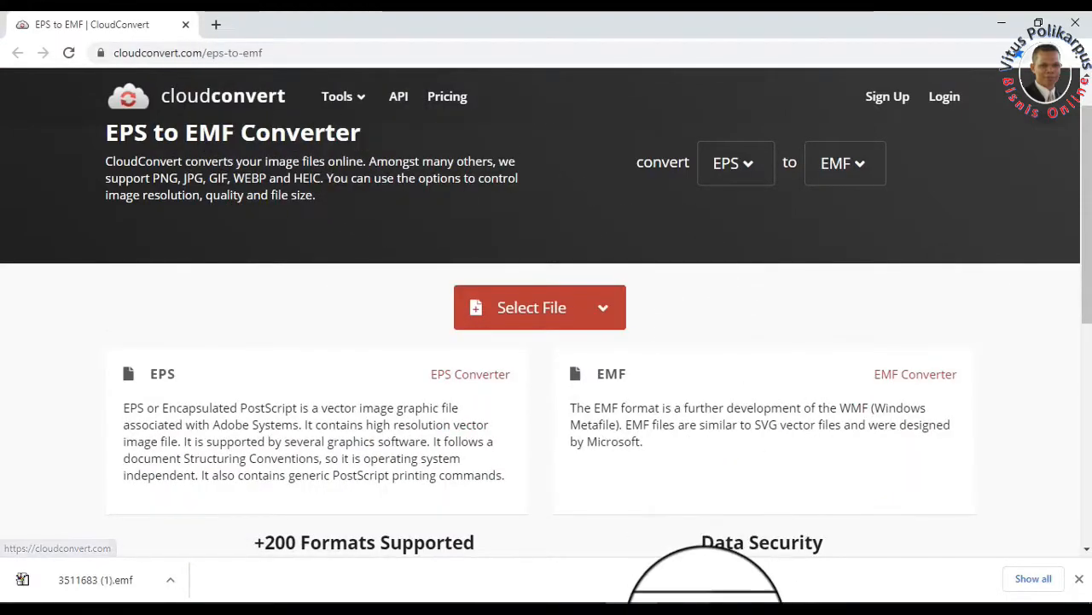
mouse_move(779, 608)
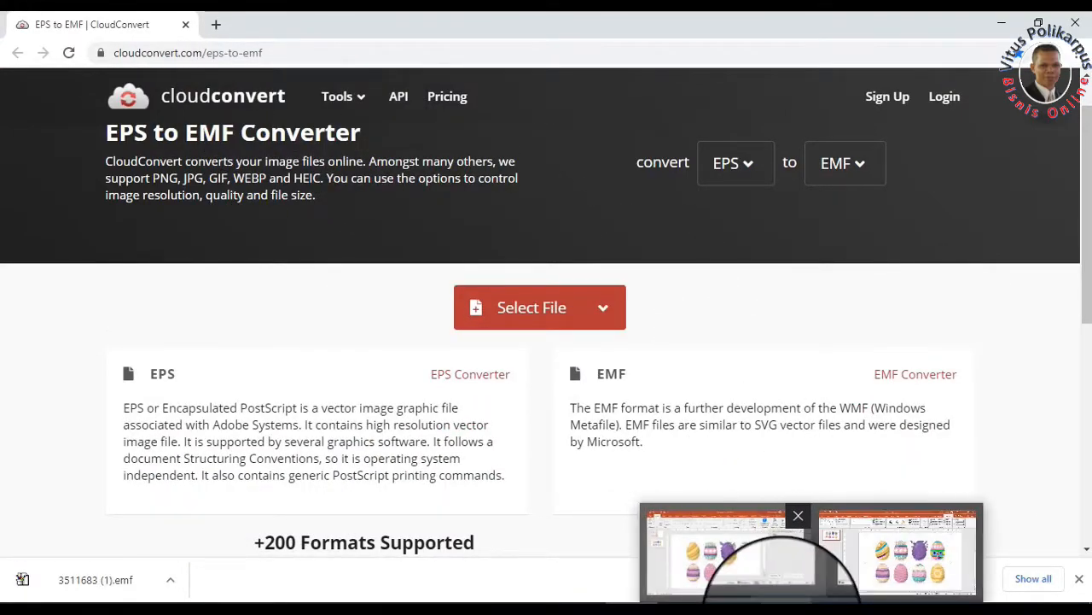
left_click(832, 563)
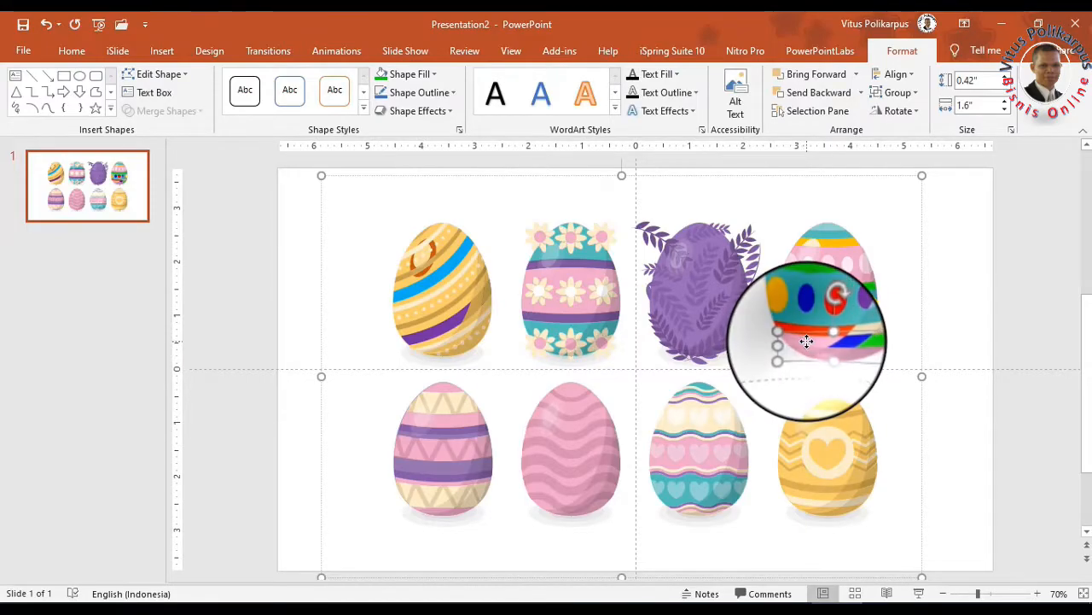
- Fill the curved band directly below the orange-red stripe of the fourth egg with the standard red
left_click(419, 74)
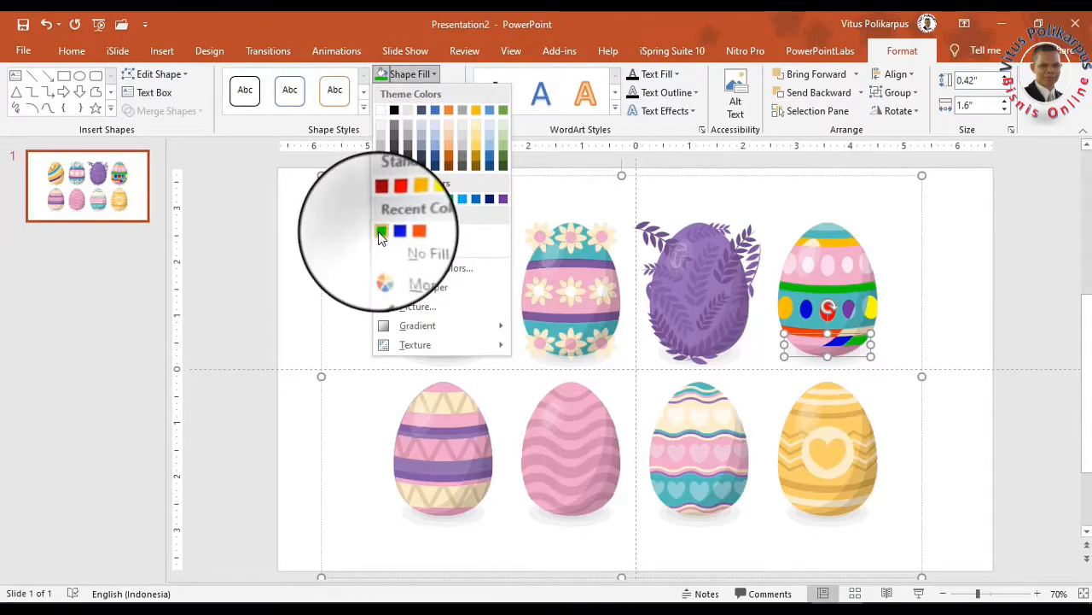
left_click(804, 337)
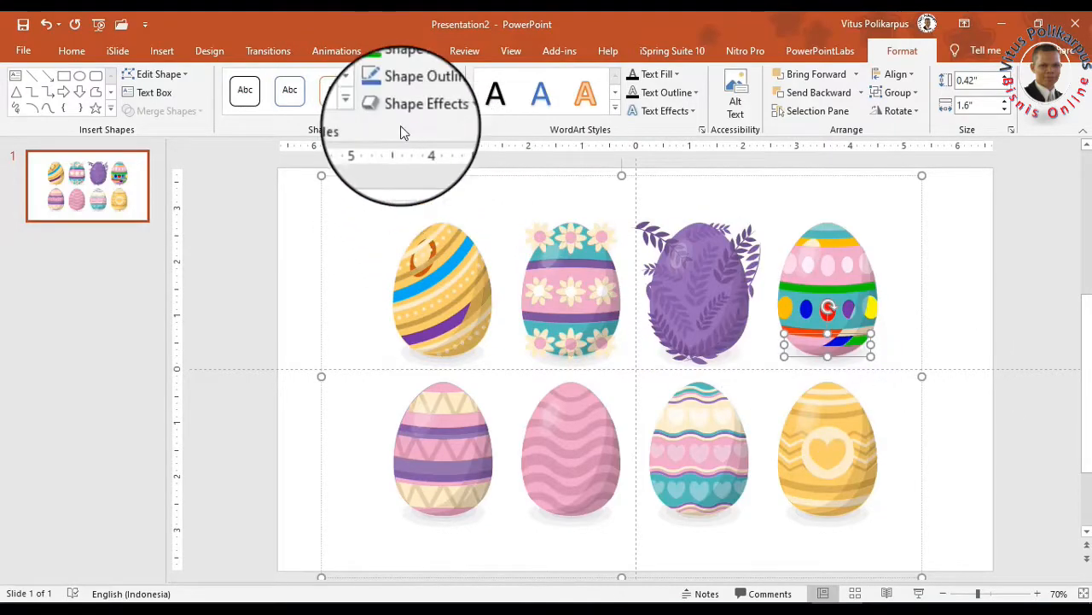
left_click(424, 78)
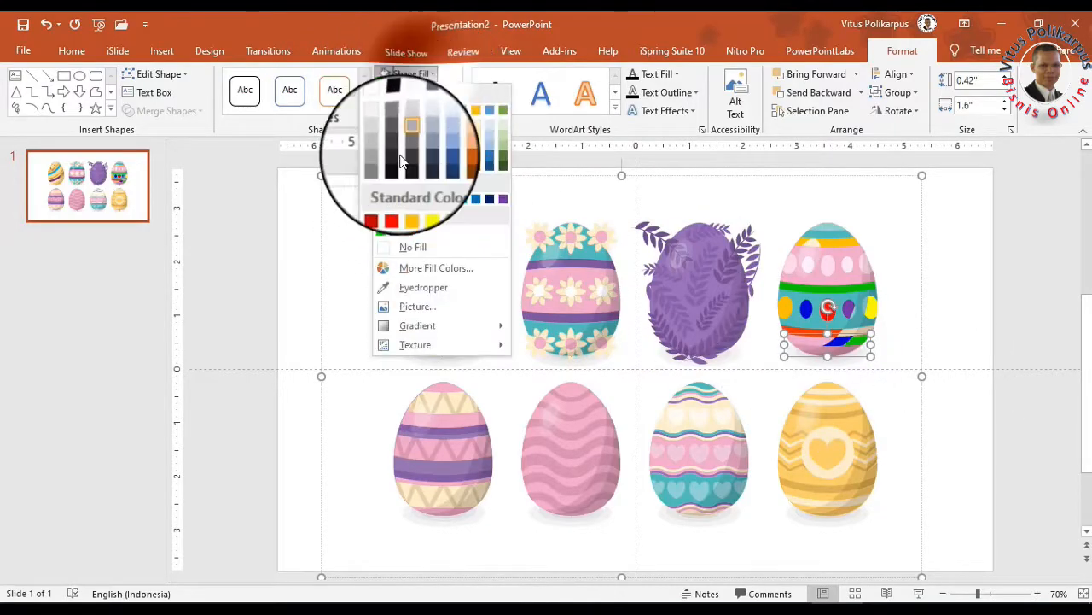
left_click(394, 203)
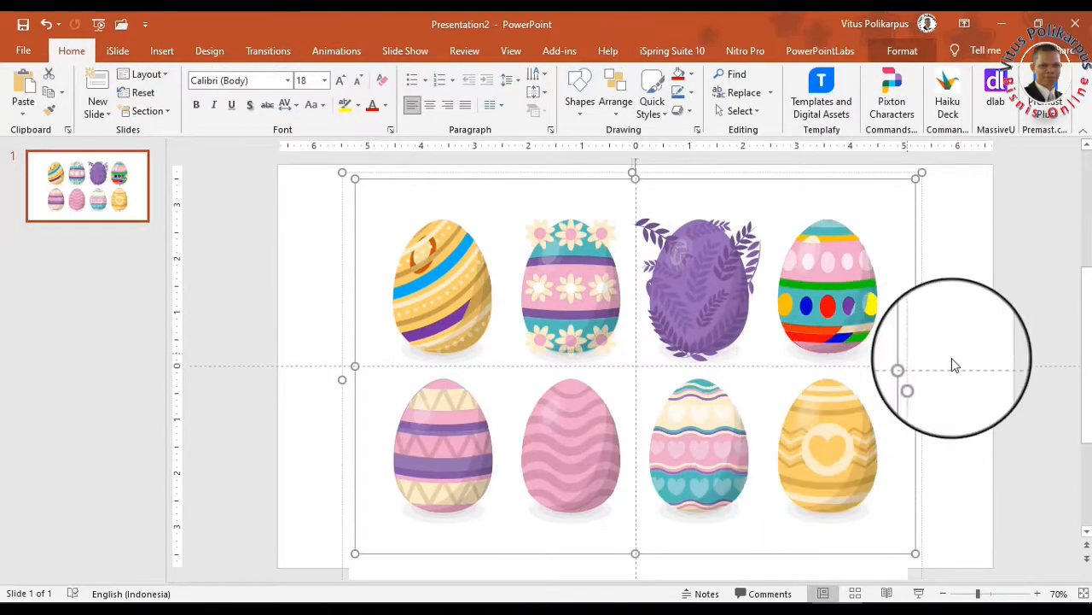